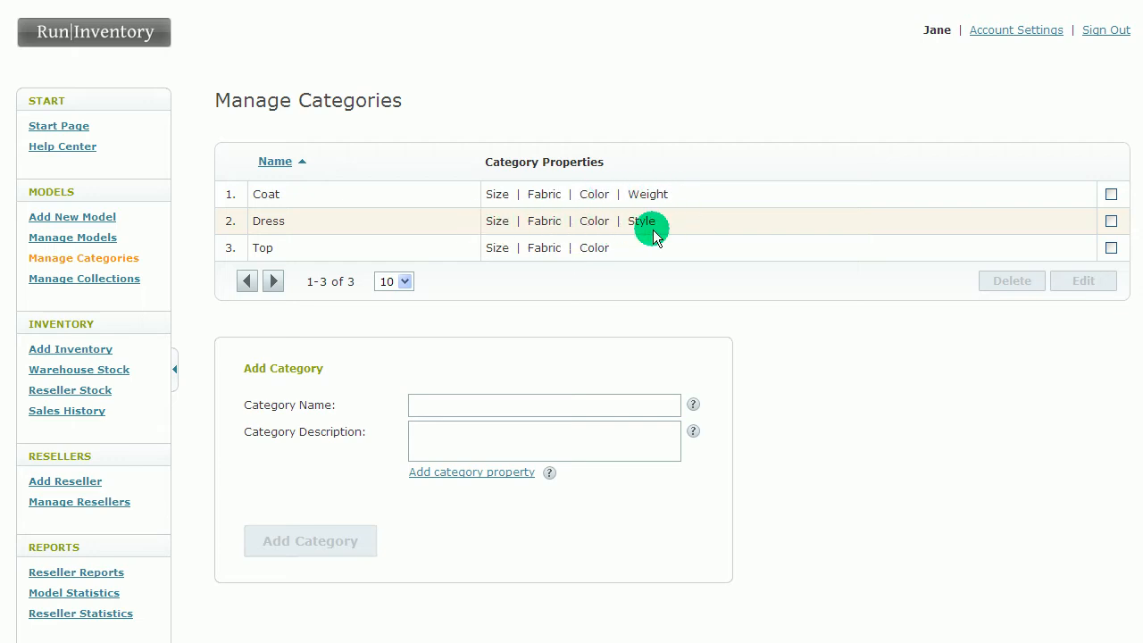
- Add a category named Skirt with two properties, size and color
{"action": "left_click", "coordinate": [472, 407]}
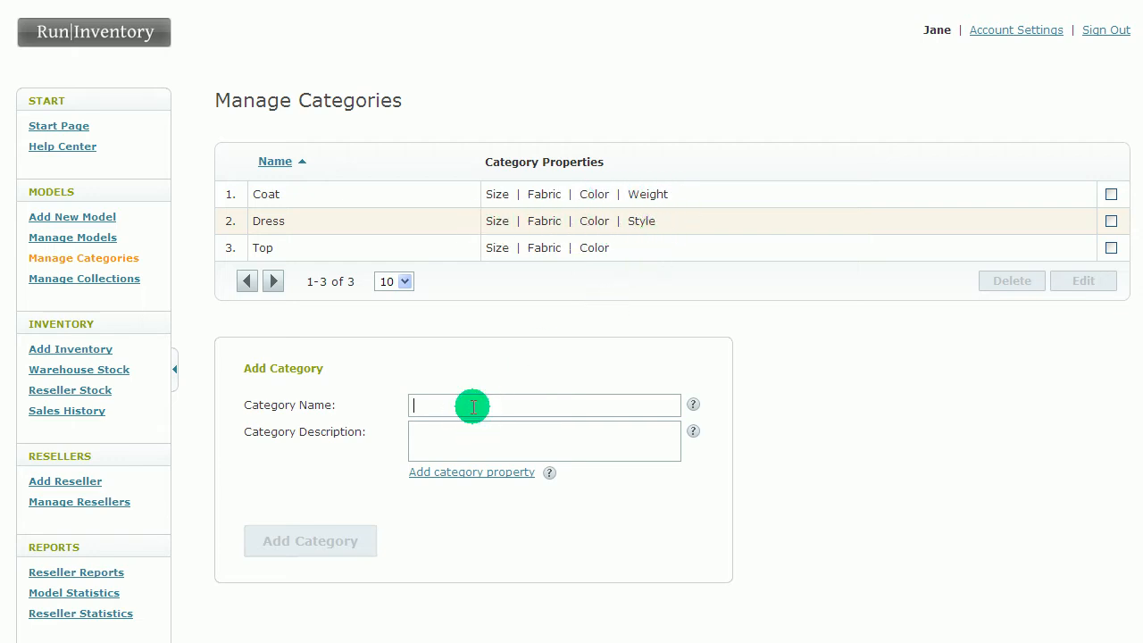
{"action": "type", "text": "Skirt"}
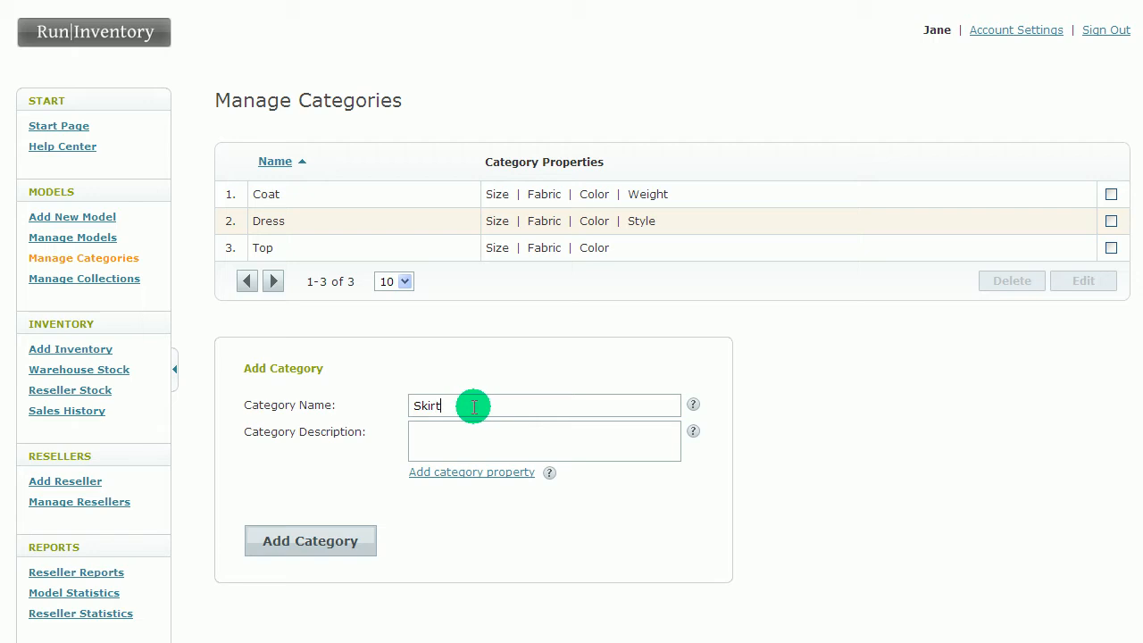
{"action": "left_click", "coordinate": [461, 471]}
{"action": "left_click", "coordinate": [447, 498]}
{"action": "left_click", "coordinate": [452, 476]}
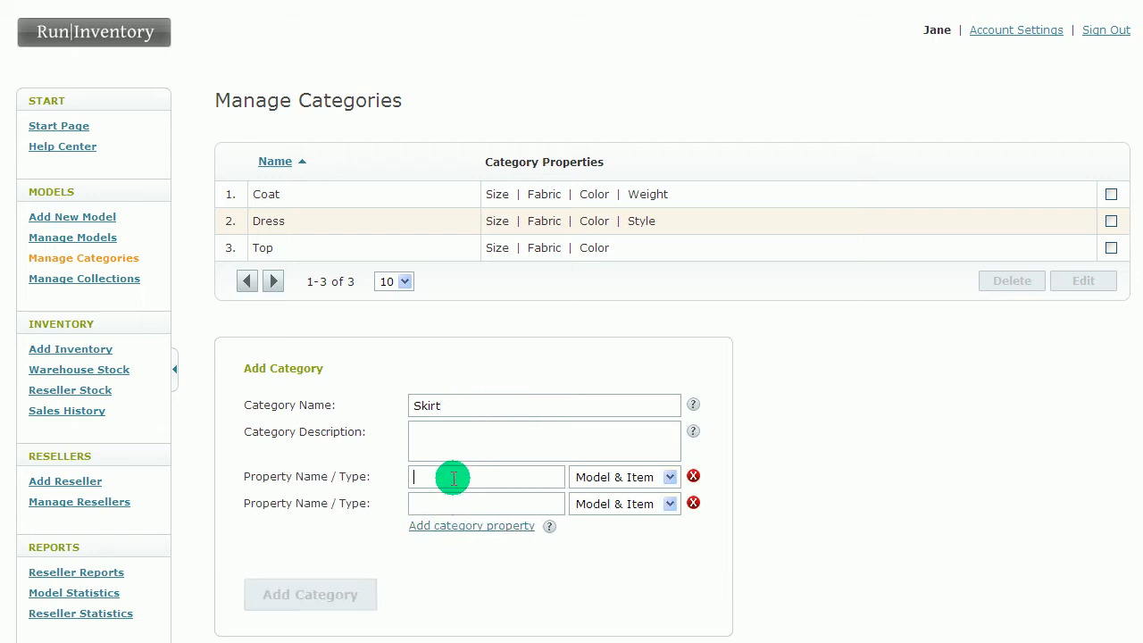
{"action": "type", "text": "size"}
{"action": "left_click", "coordinate": [439, 502]}
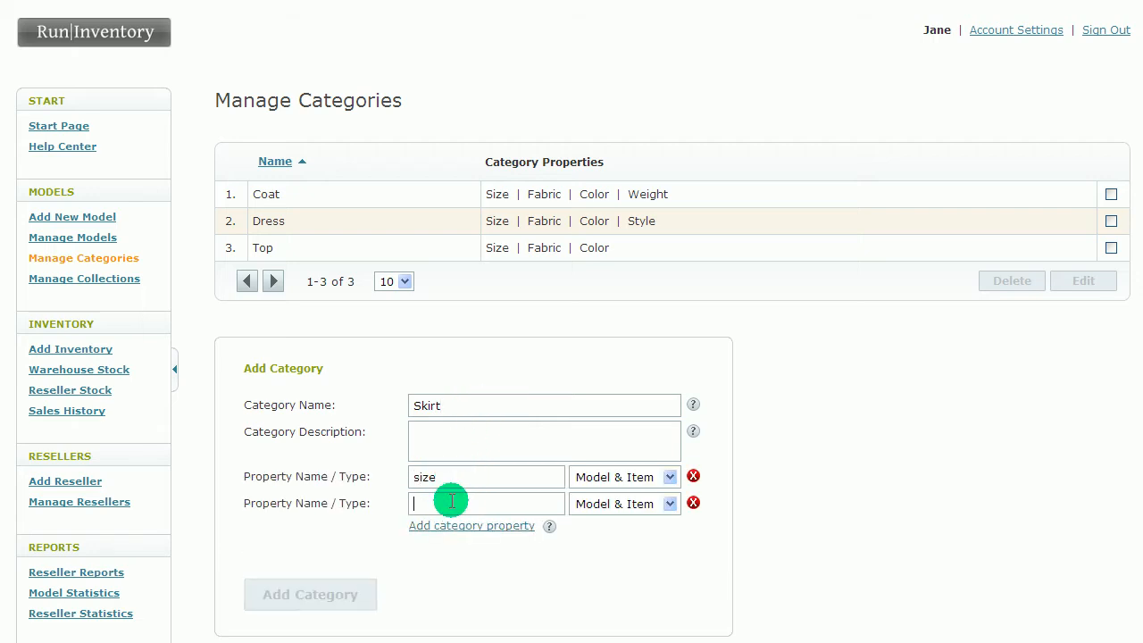
{"action": "type", "text": "color"}
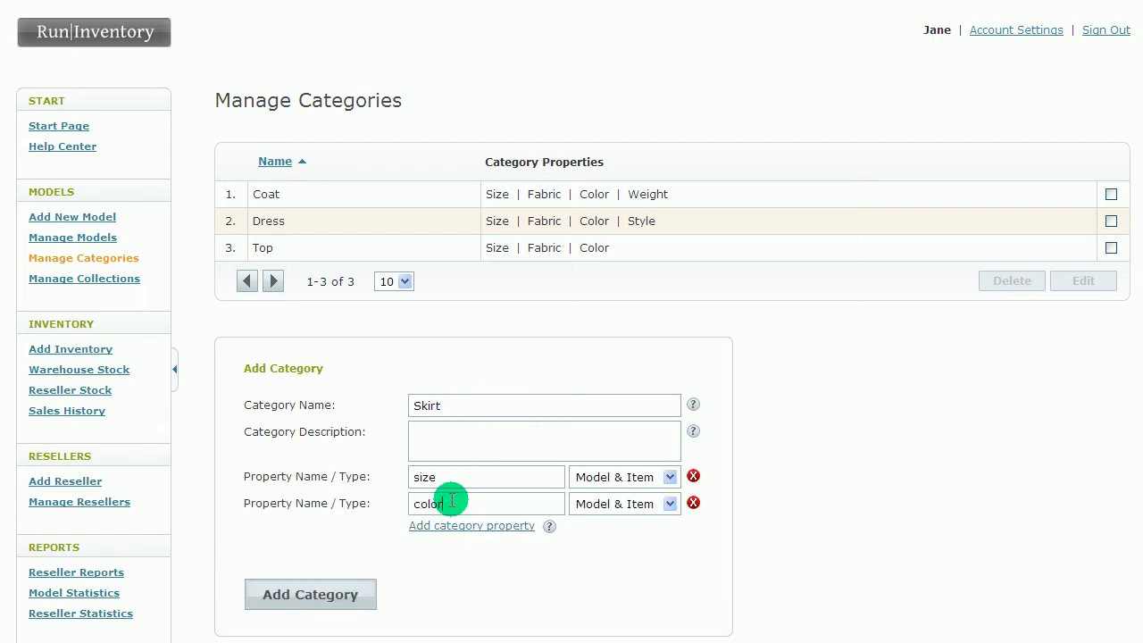
{"action": "left_click", "coordinate": [325, 601]}
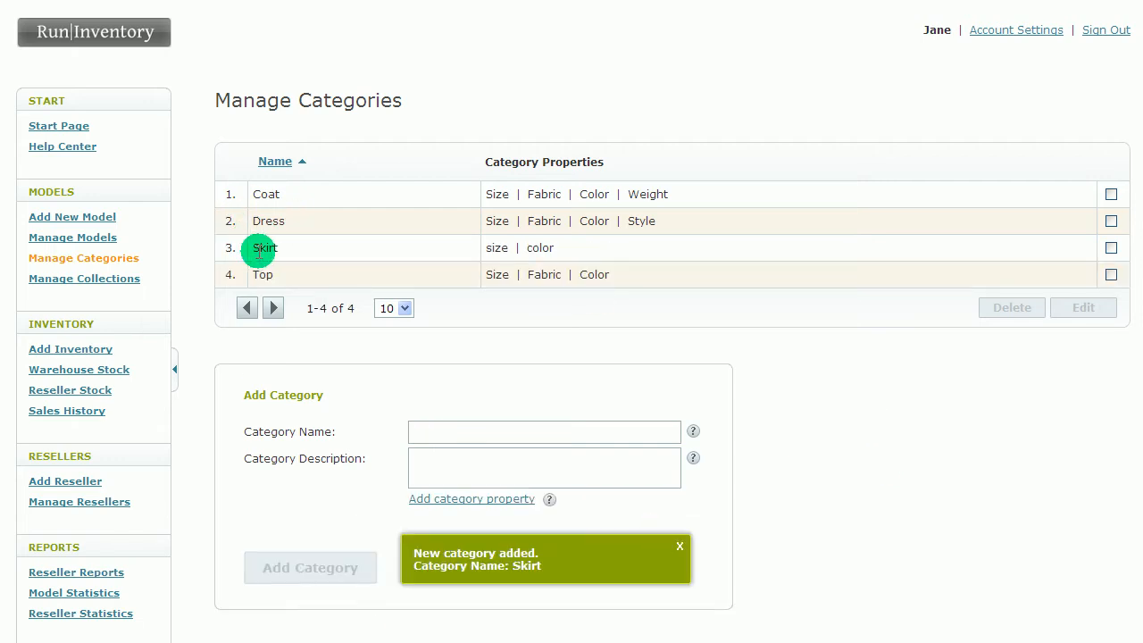
- Try moving the color property above size in the Skirt category's edit form and discard the changes
{"action": "left_click", "coordinate": [1110, 247]}
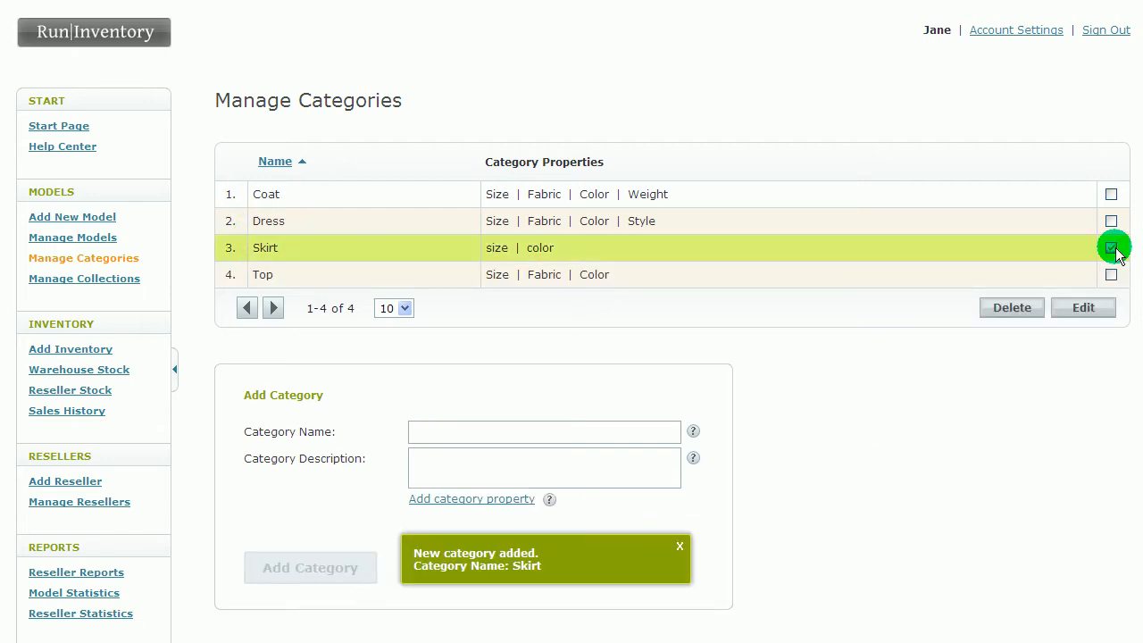
{"action": "left_click", "coordinate": [1084, 306]}
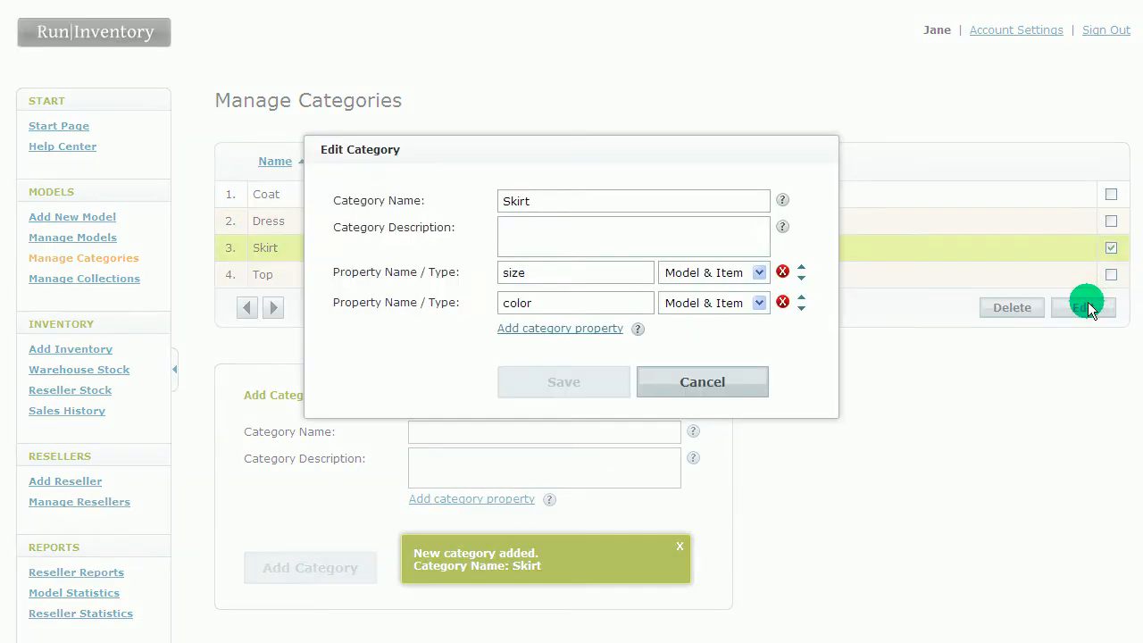
{"action": "left_click", "coordinate": [571, 328]}
{"action": "left_click", "coordinate": [782, 332]}
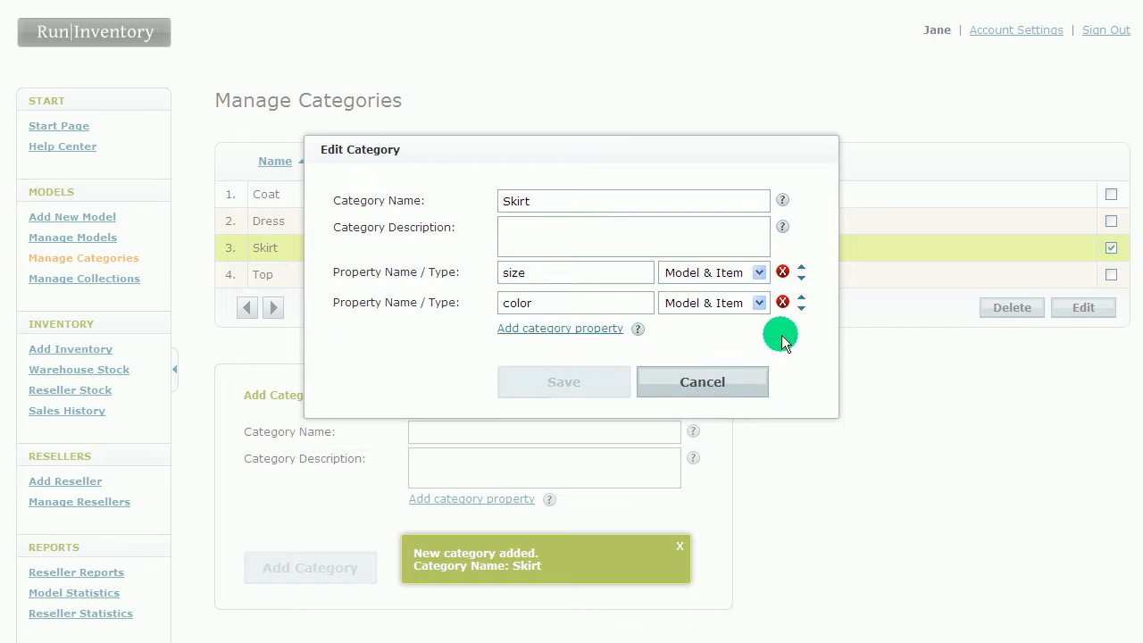
{"action": "left_click", "coordinate": [801, 303]}
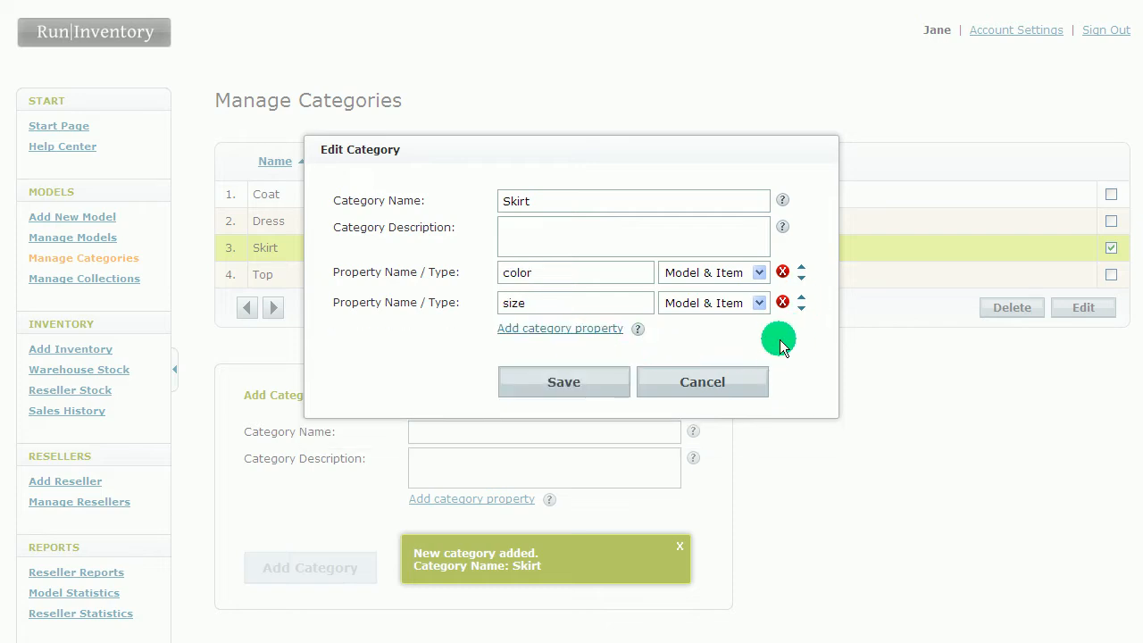
{"action": "left_click", "coordinate": [759, 303]}
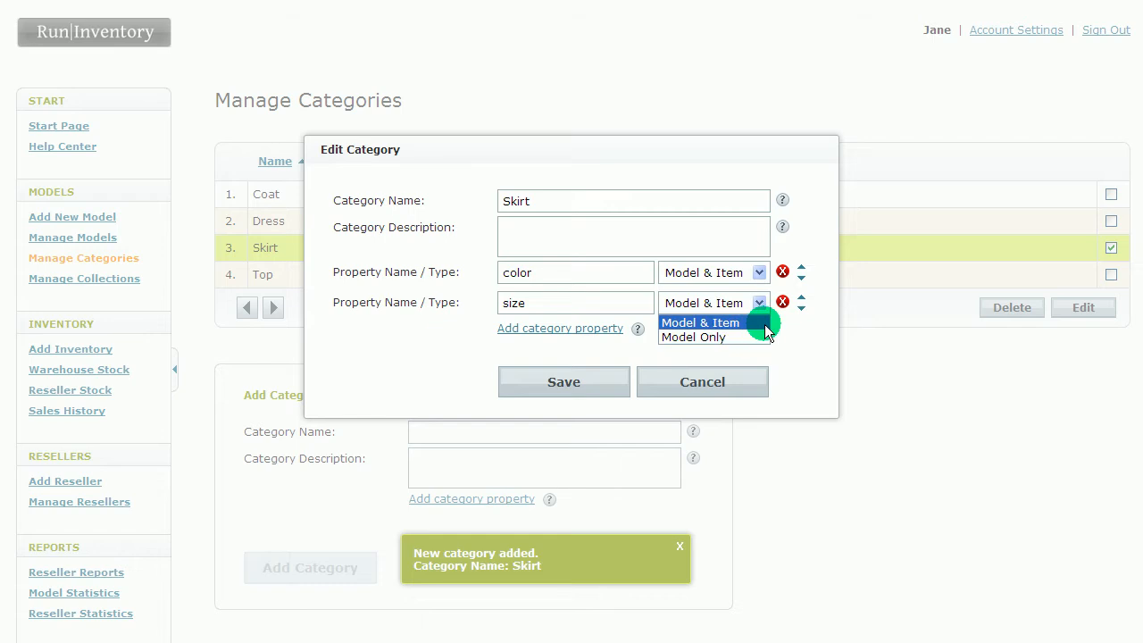
{"action": "left_click", "coordinate": [792, 334]}
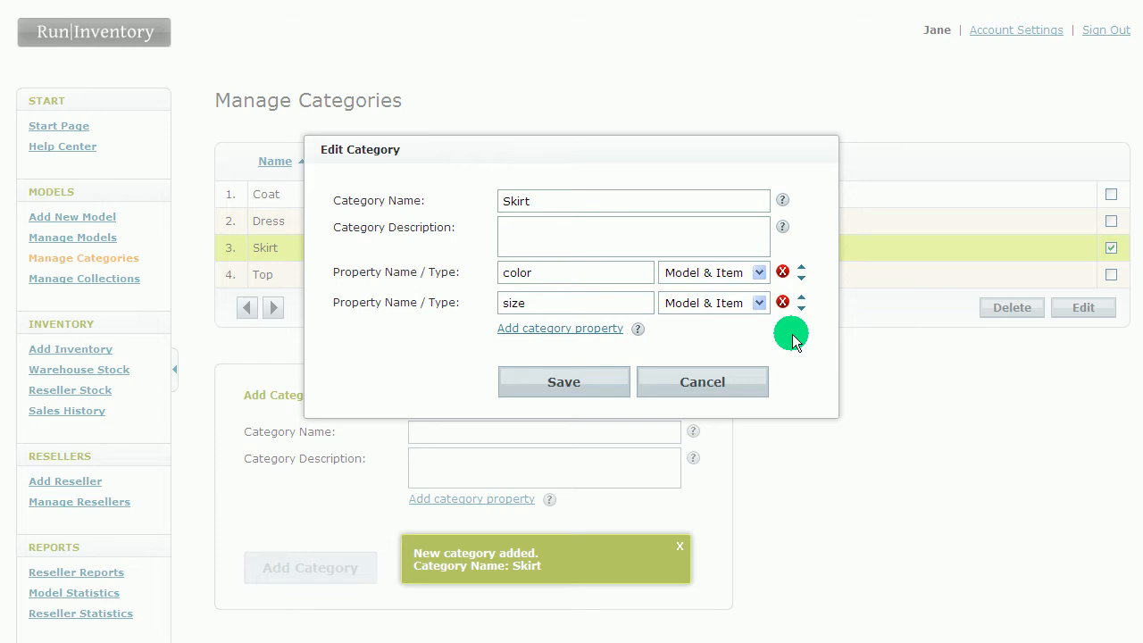
{"action": "left_click", "coordinate": [719, 382]}
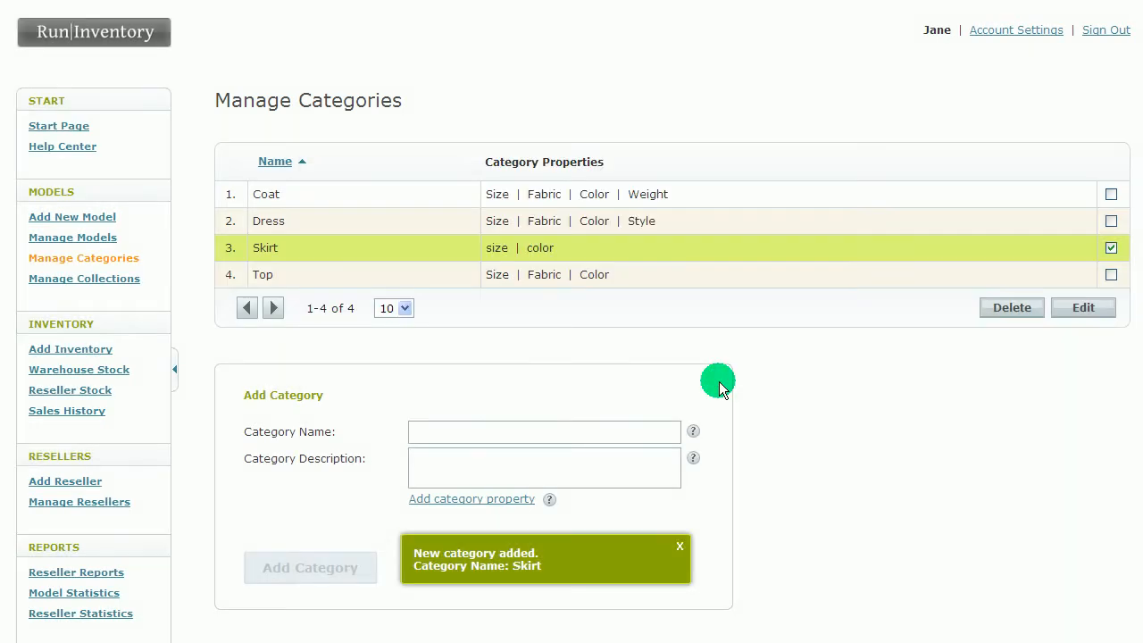
- Add a collection named Summer 2011 with the description "..." on the Manage Collections page
{"action": "left_click", "coordinate": [122, 280]}
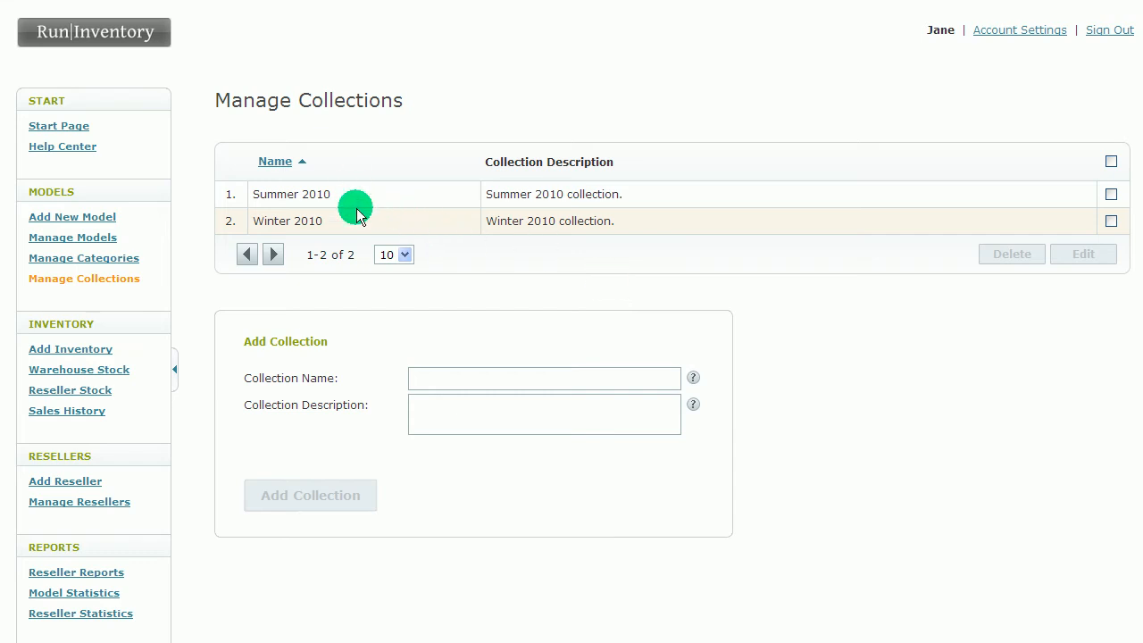
{"action": "left_click", "coordinate": [457, 386]}
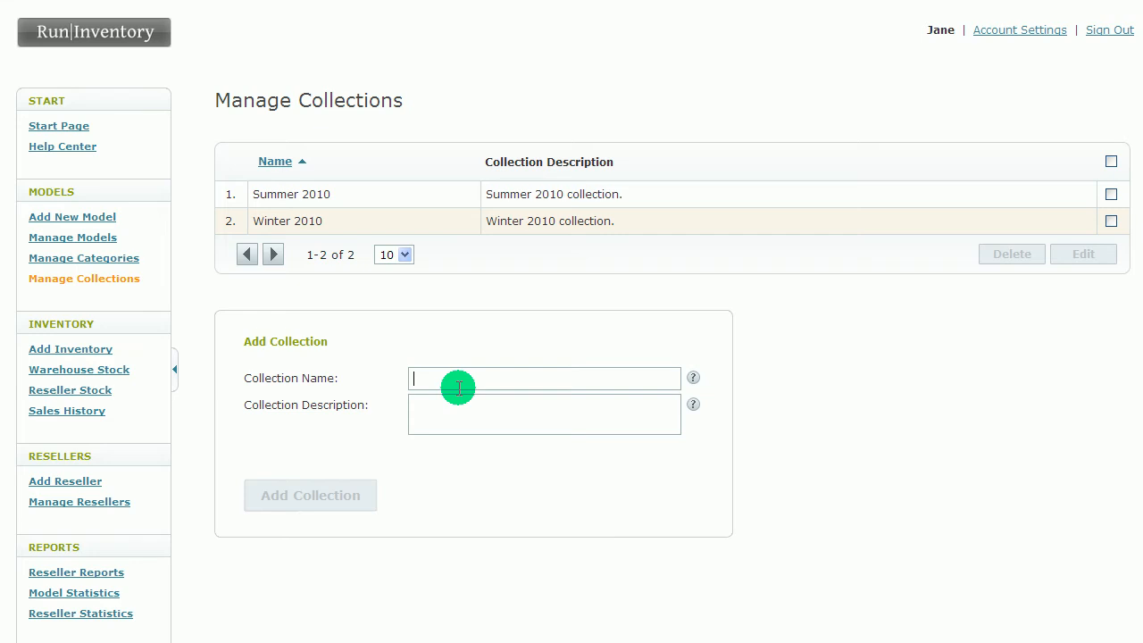
{"action": "type", "text": "Summer 2011"}
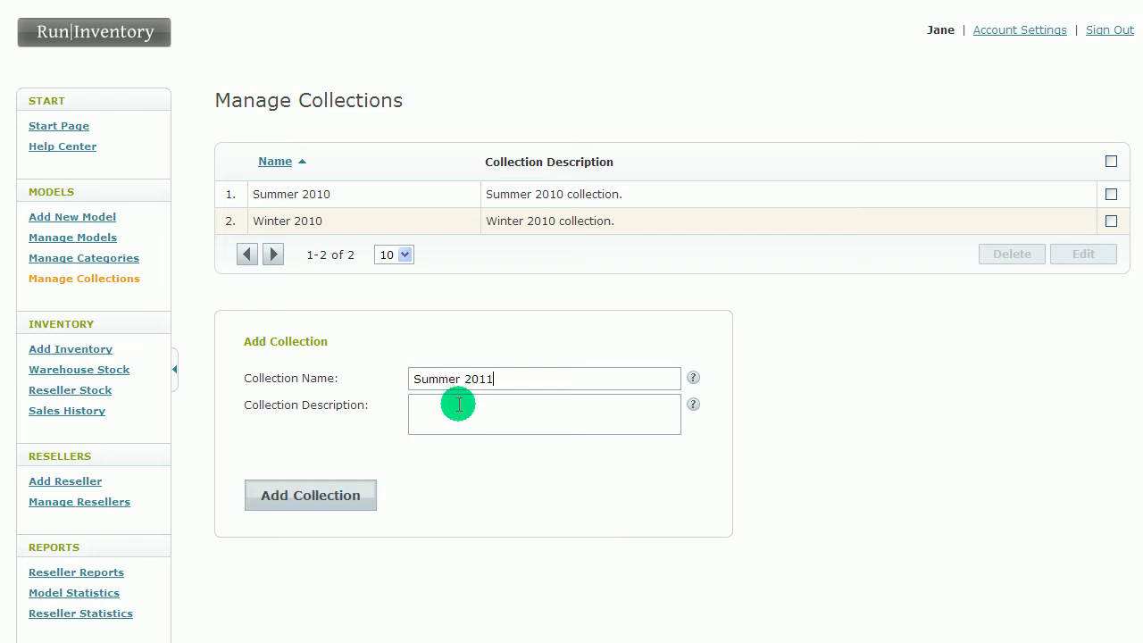
{"action": "left_click", "coordinate": [457, 407]}
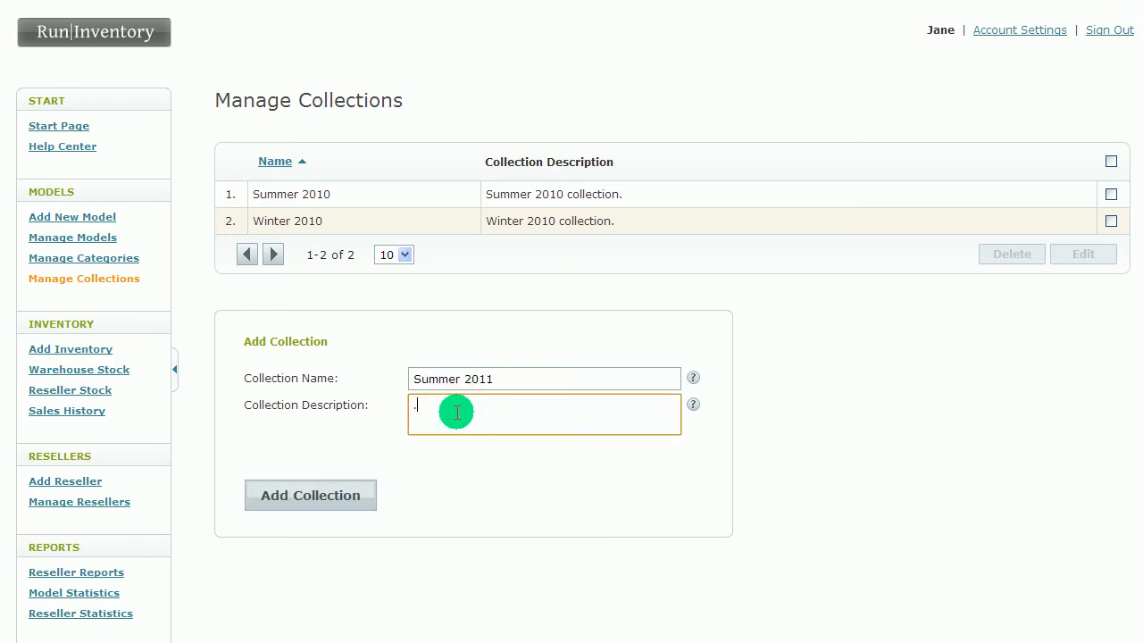
{"action": "type", "text": "..."}
{"action": "left_click", "coordinate": [308, 493]}
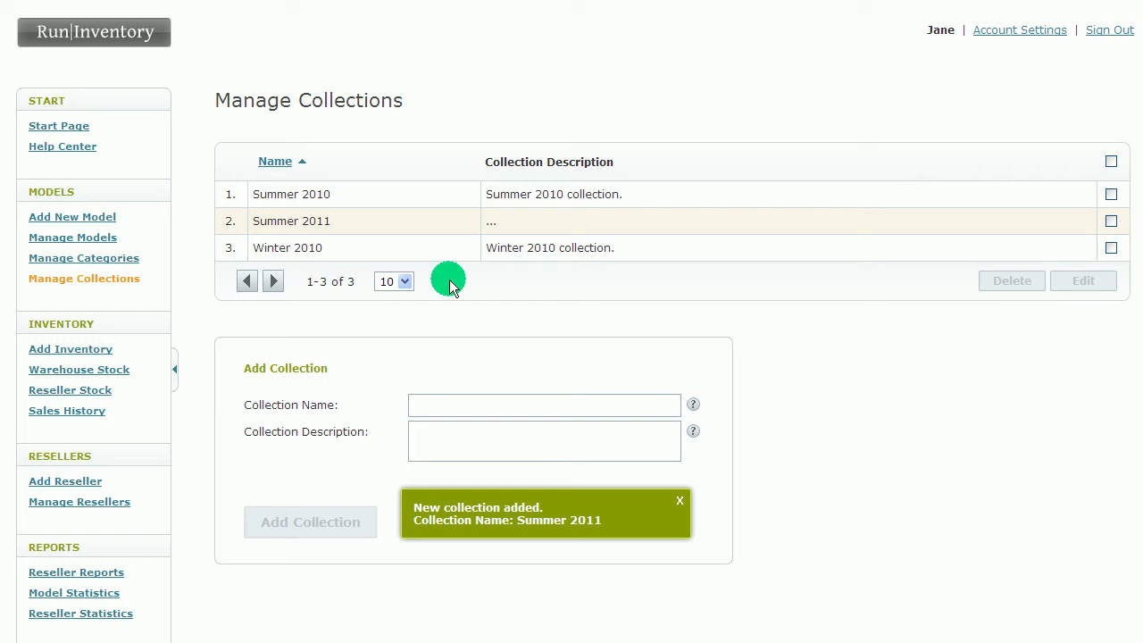
- Fill in a new model named Dana in the Skirt category with default size M
{"action": "left_click", "coordinate": [109, 219]}
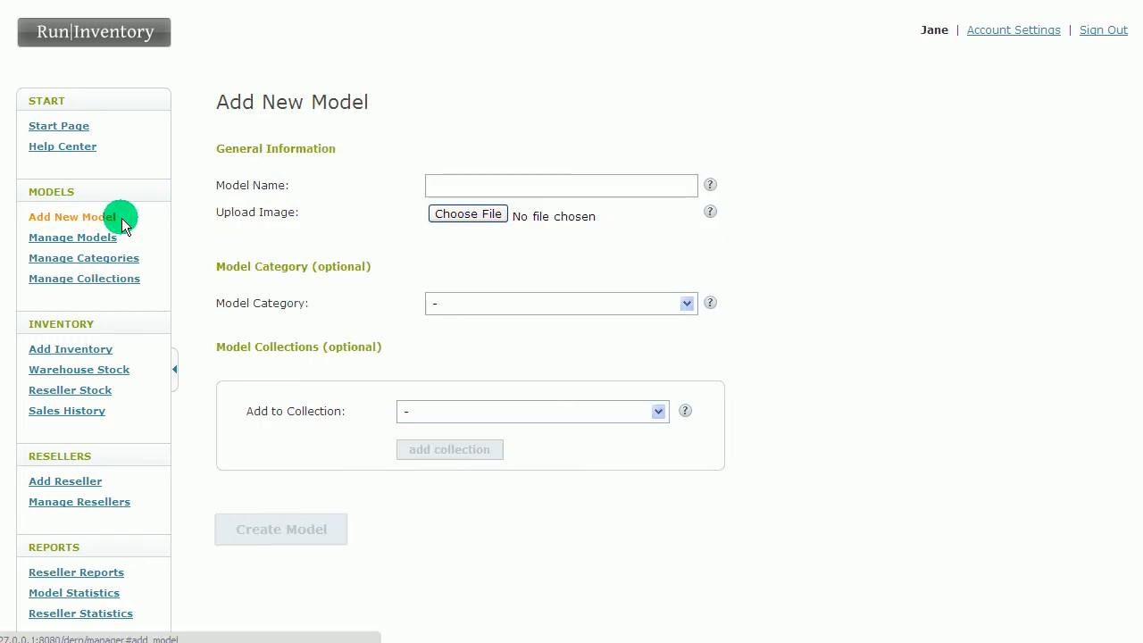
{"action": "left_click", "coordinate": [453, 182]}
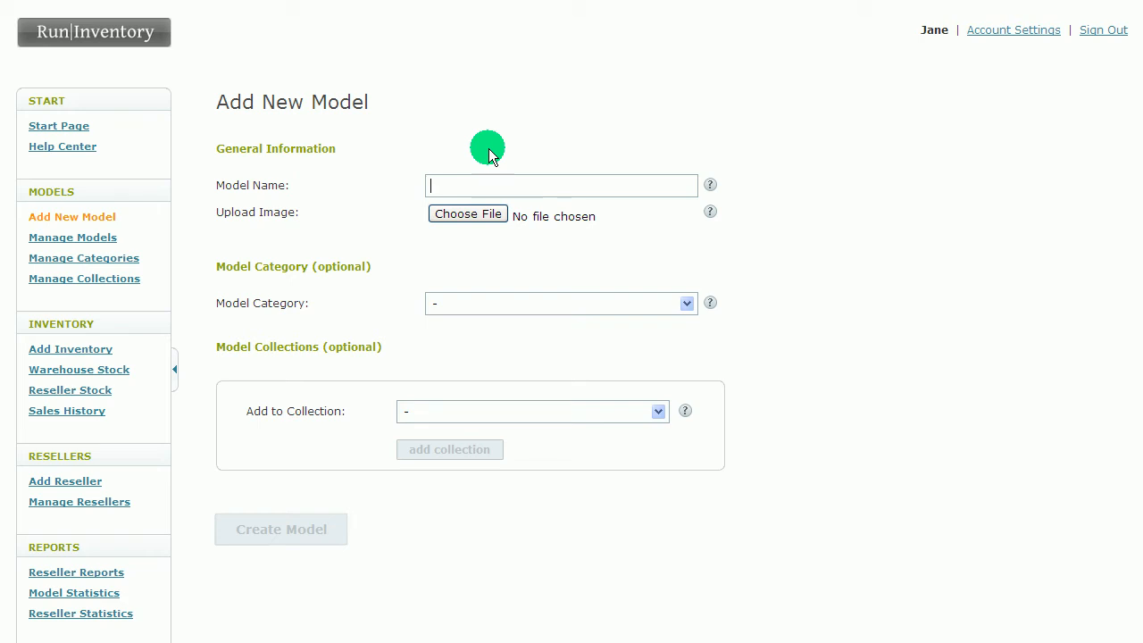
{"action": "type", "text": "Dana"}
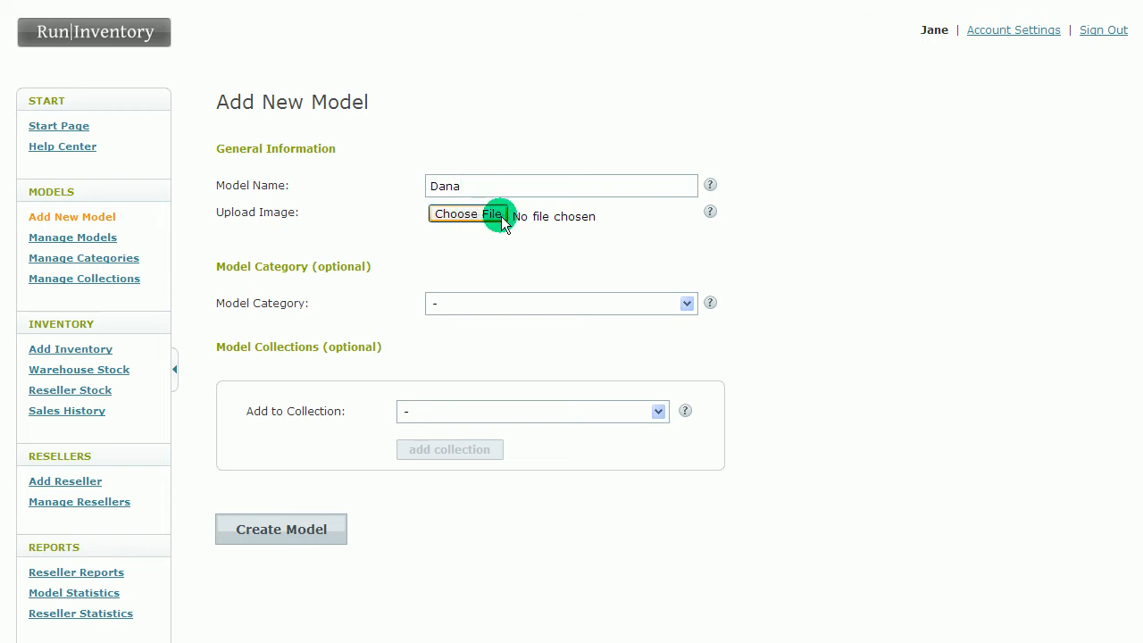
{"action": "mouse_move", "coordinate": [705, 195]}
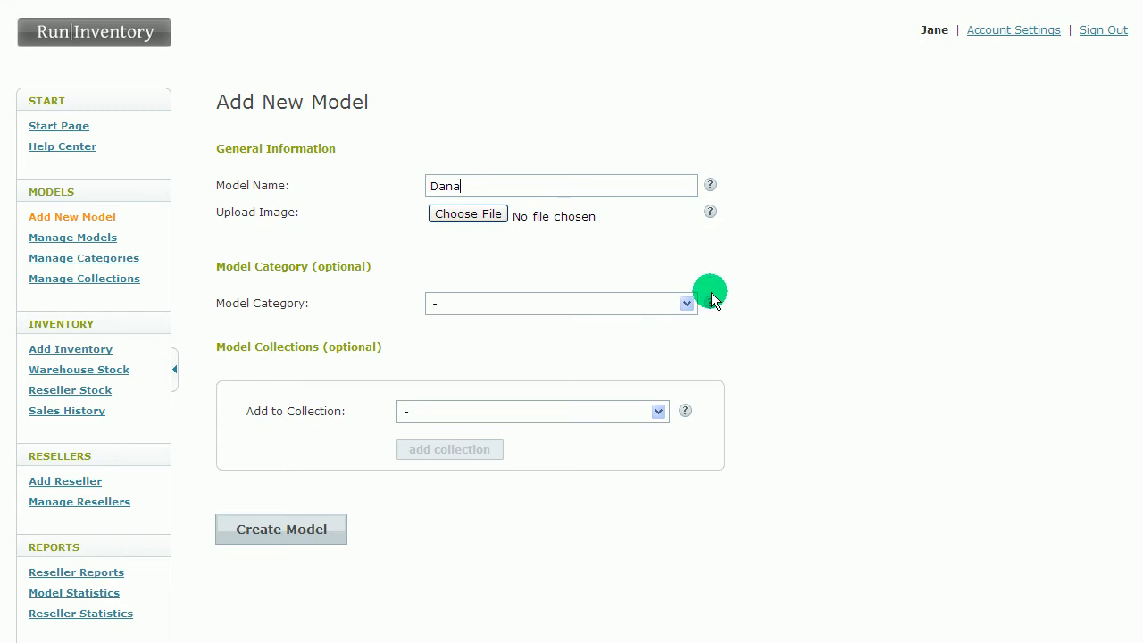
{"action": "mouse_move", "coordinate": [710, 303]}
{"action": "mouse_move", "coordinate": [682, 414]}
{"action": "left_click", "coordinate": [546, 311]}
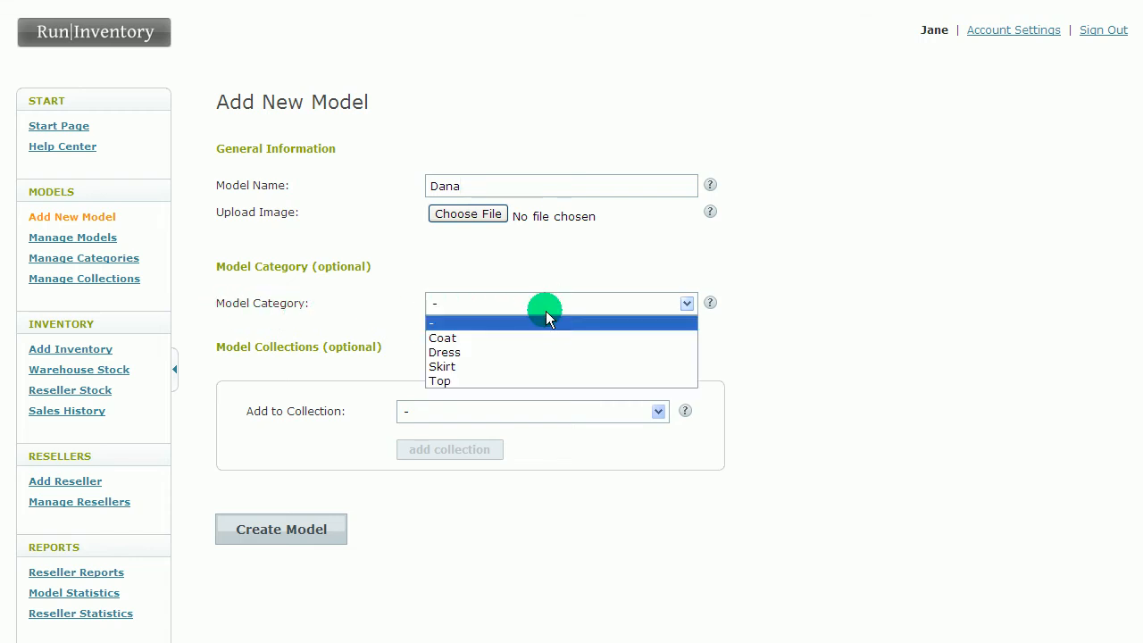
{"action": "left_click", "coordinate": [465, 362]}
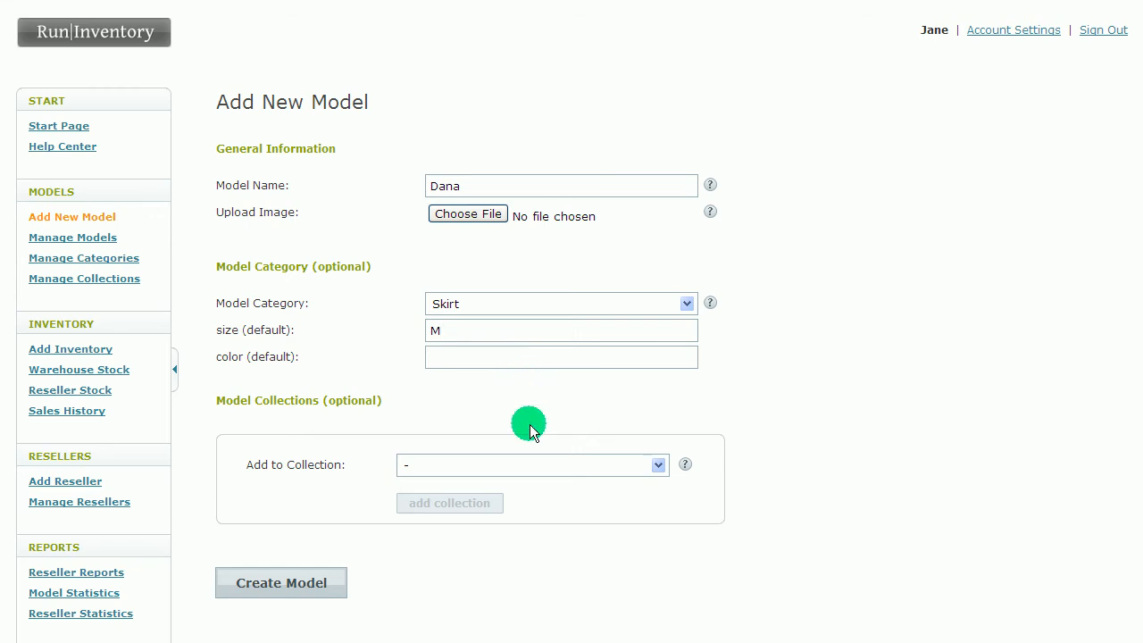
- Add the new model to the Summer 2010 collection and create it
{"action": "left_click", "coordinate": [562, 462]}
{"action": "left_click", "coordinate": [541, 497]}
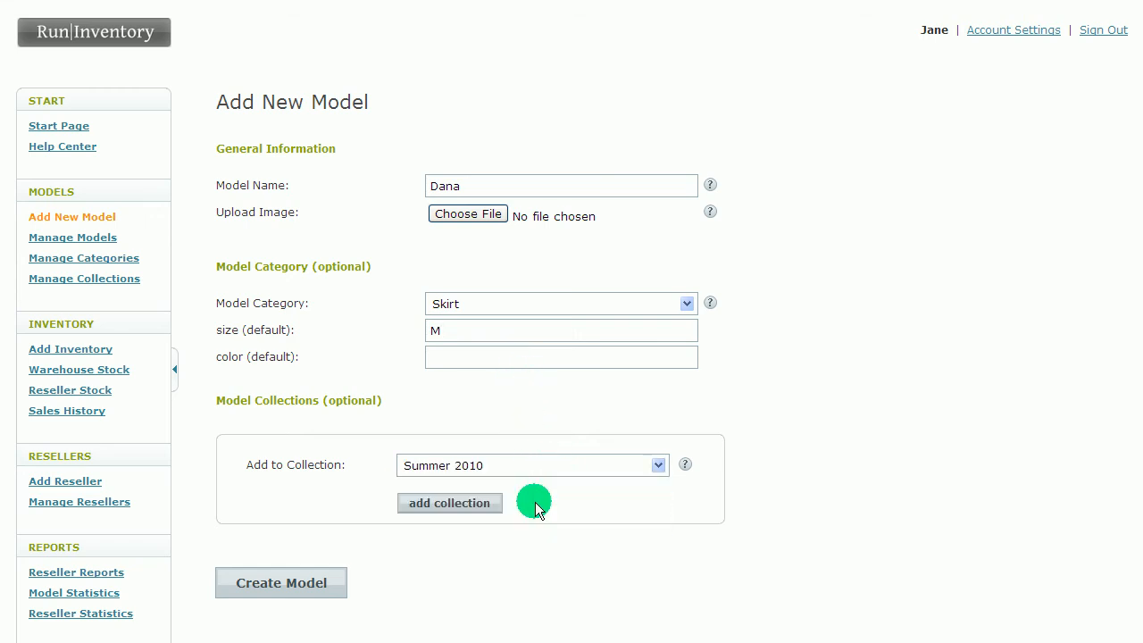
{"action": "left_click", "coordinate": [446, 499]}
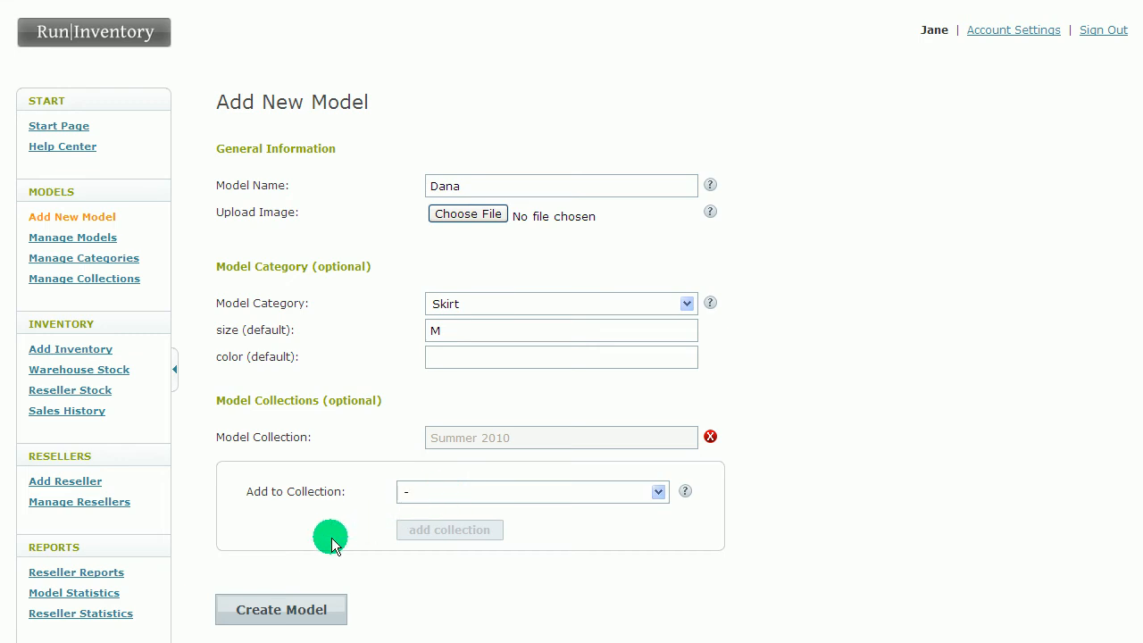
{"action": "left_click", "coordinate": [274, 614]}
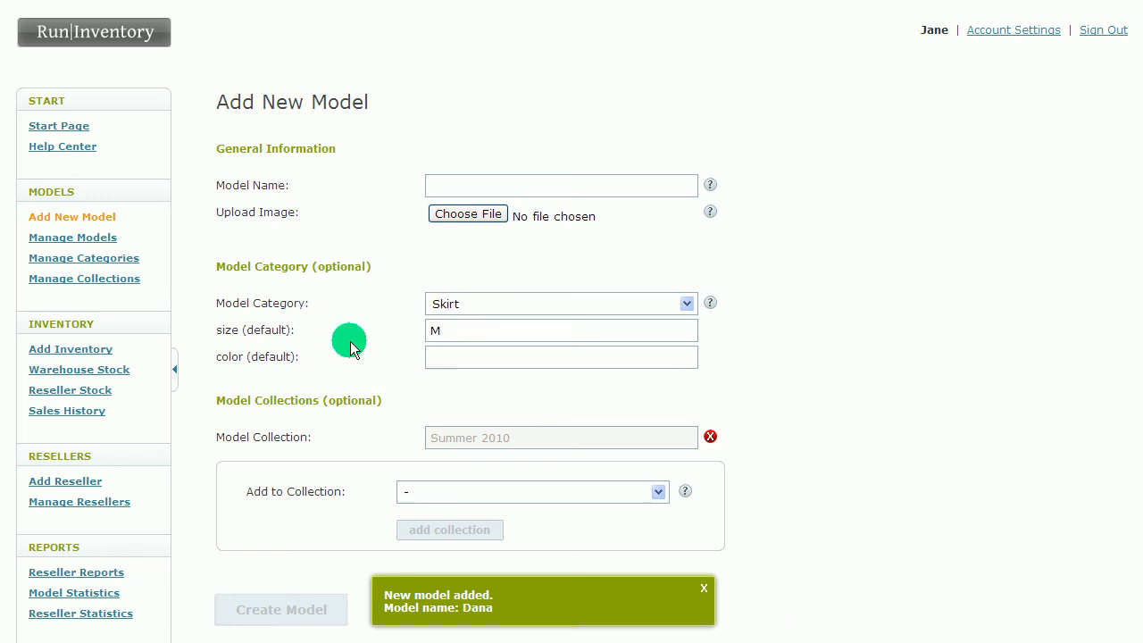
- Set the Manage Models list to show 10 models per page and look through it
{"action": "left_click", "coordinate": [91, 239]}
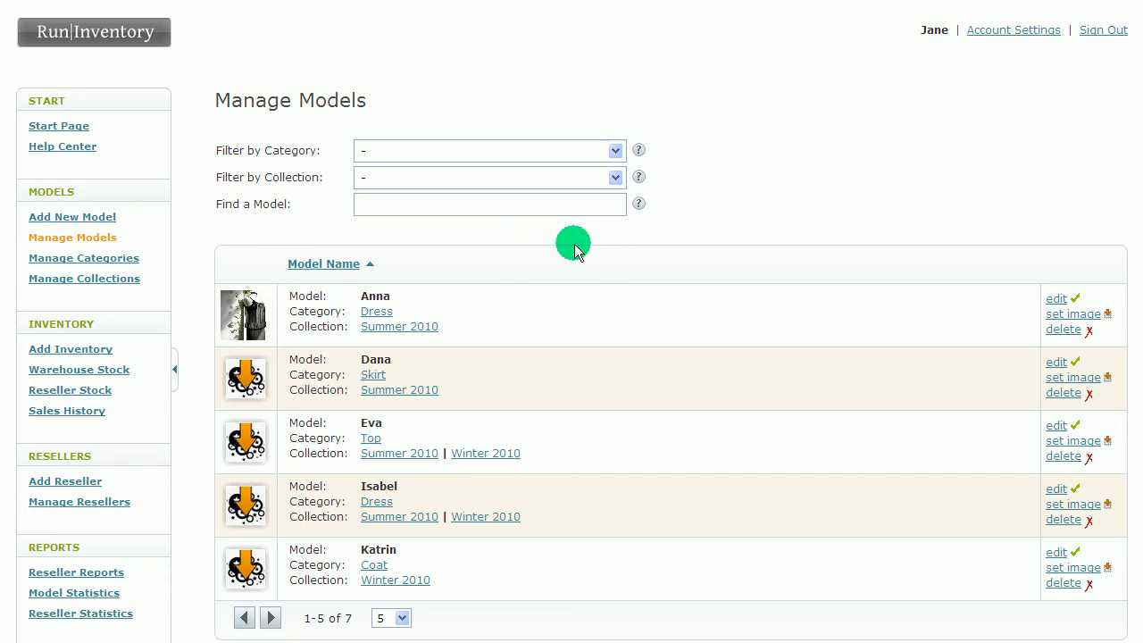
{"action": "scroll", "coordinate": [572, 244], "scroll_direction": "down", "scroll_amount": 2}
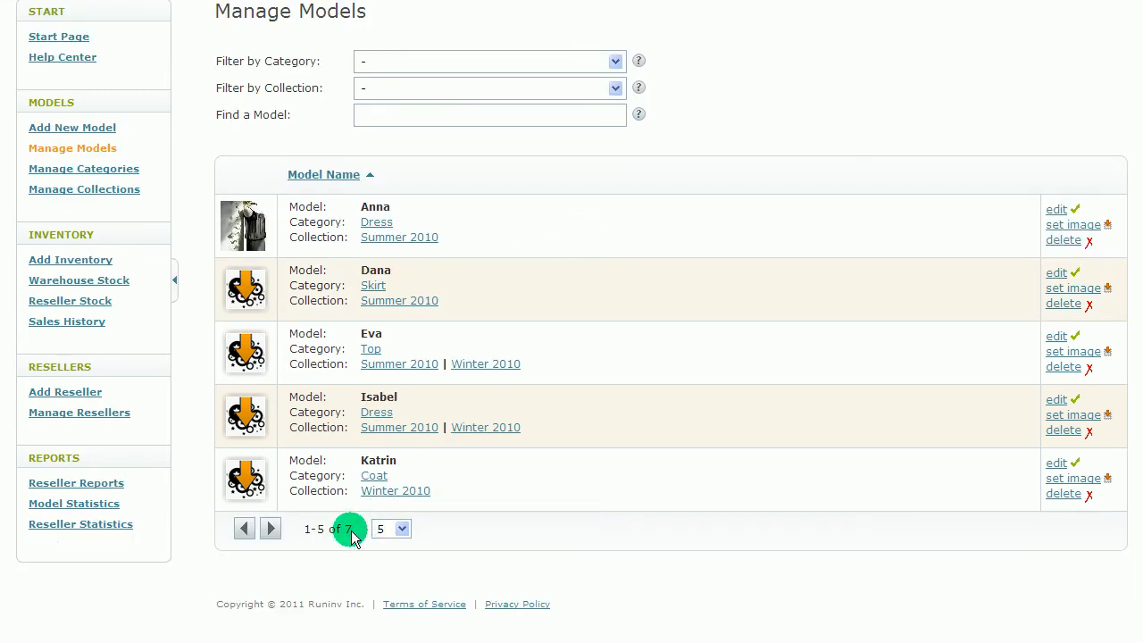
{"action": "left_click", "coordinate": [397, 528]}
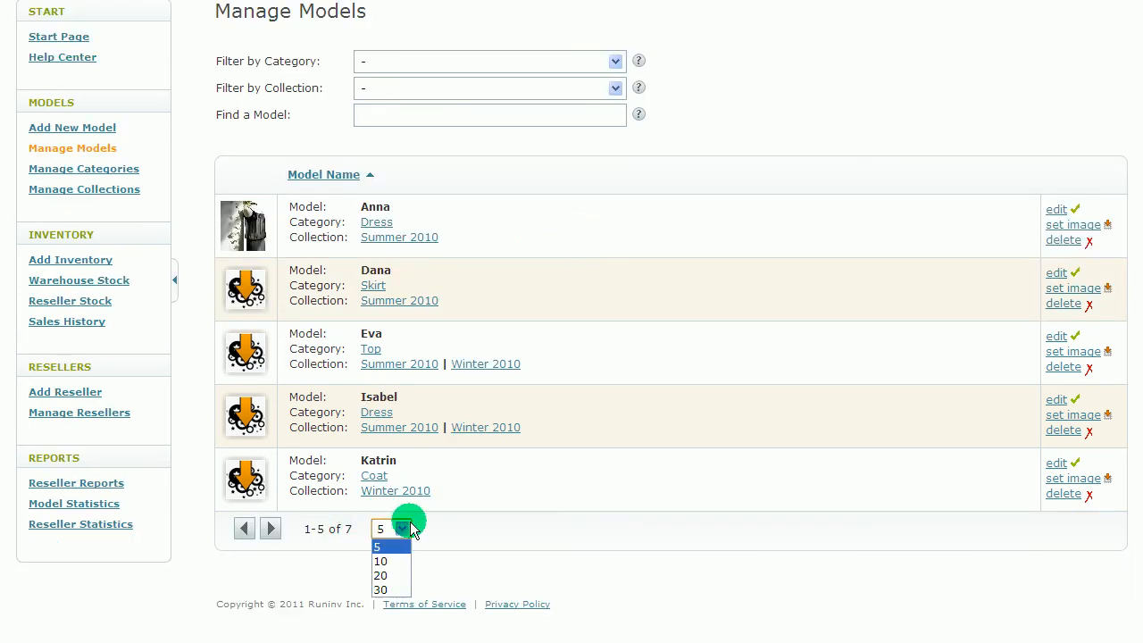
{"action": "left_click", "coordinate": [395, 549]}
{"action": "scroll", "coordinate": [396, 560], "scroll_direction": "down", "scroll_amount": 2}
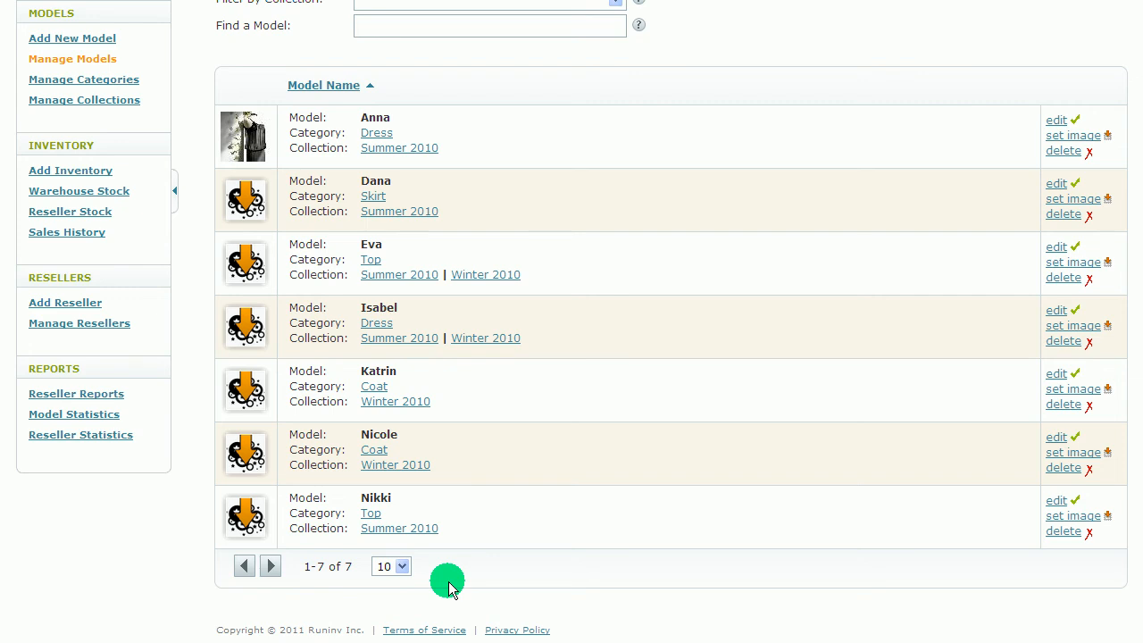
{"action": "scroll", "coordinate": [448, 582], "scroll_direction": "up", "scroll_amount": 3}
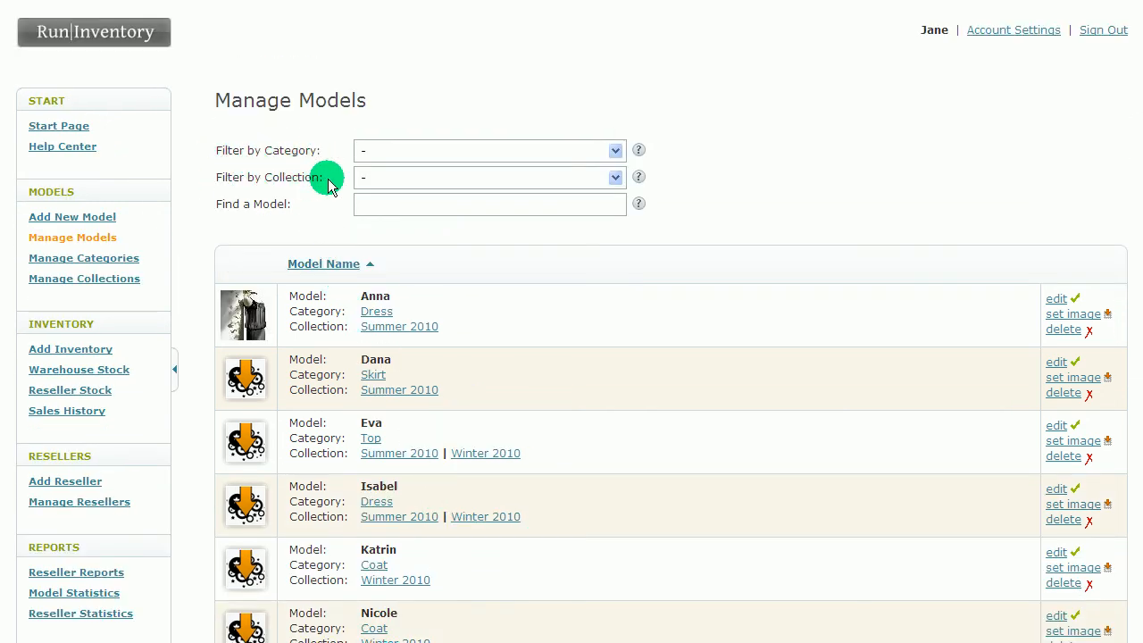
- Filter the model list by the Dress category, check the matching models, and clear the category filter
{"action": "left_click", "coordinate": [449, 150]}
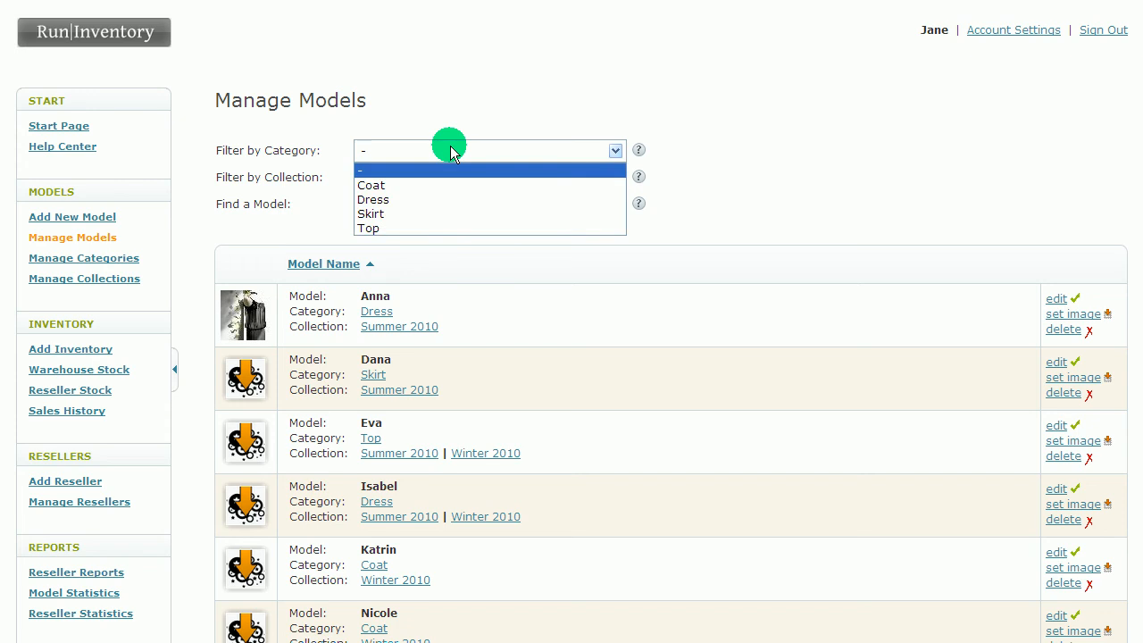
{"action": "left_click", "coordinate": [451, 152]}
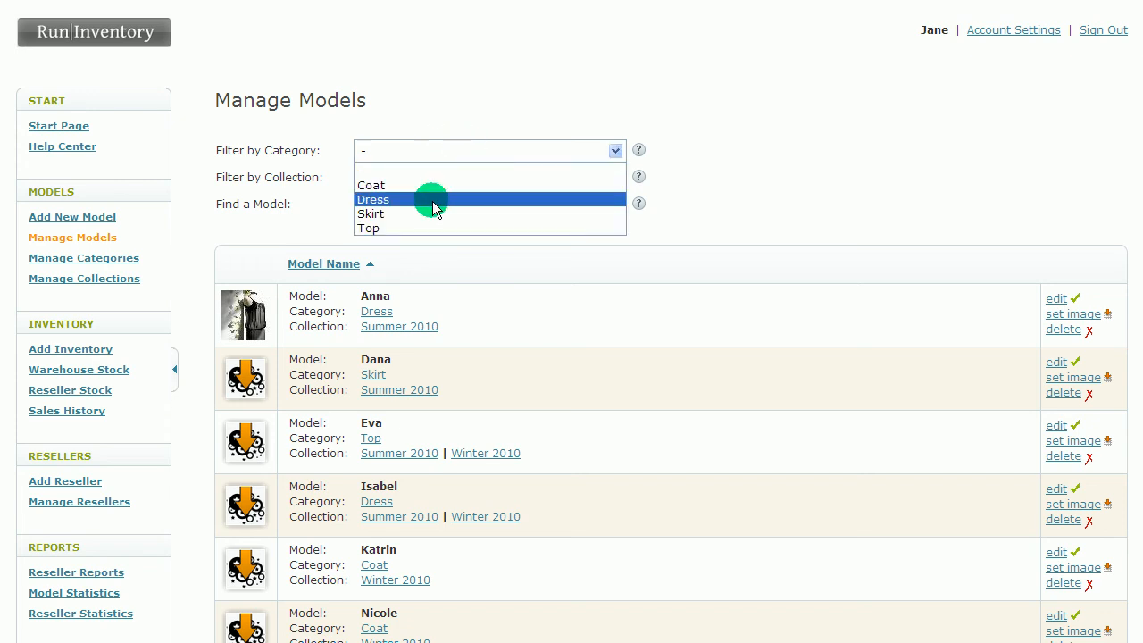
{"action": "left_click", "coordinate": [432, 200]}
{"action": "left_click", "coordinate": [417, 203]}
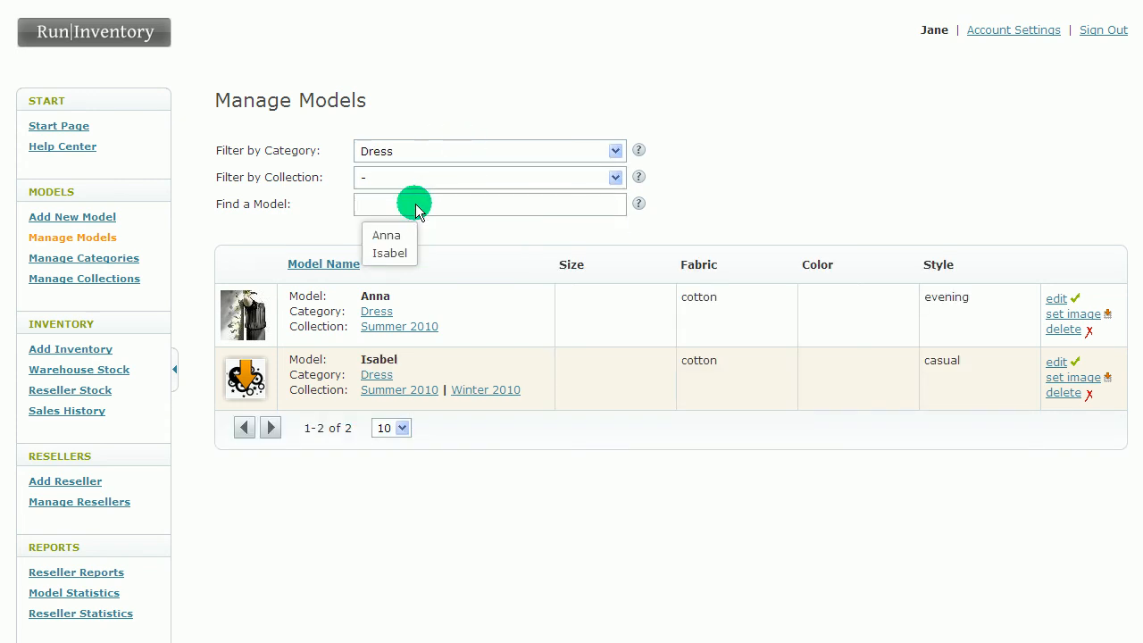
{"action": "left_click", "coordinate": [423, 149]}
{"action": "left_click", "coordinate": [418, 170]}
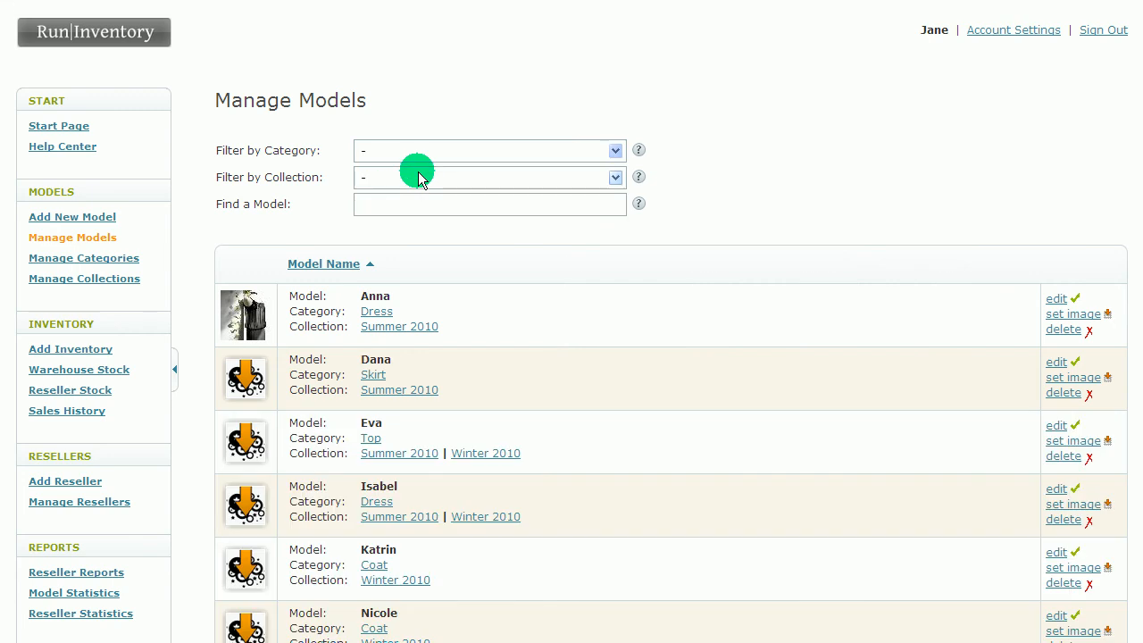
- Find the model Dana by searching for "d" and picking the matching suggestion
{"action": "left_click", "coordinate": [406, 206]}
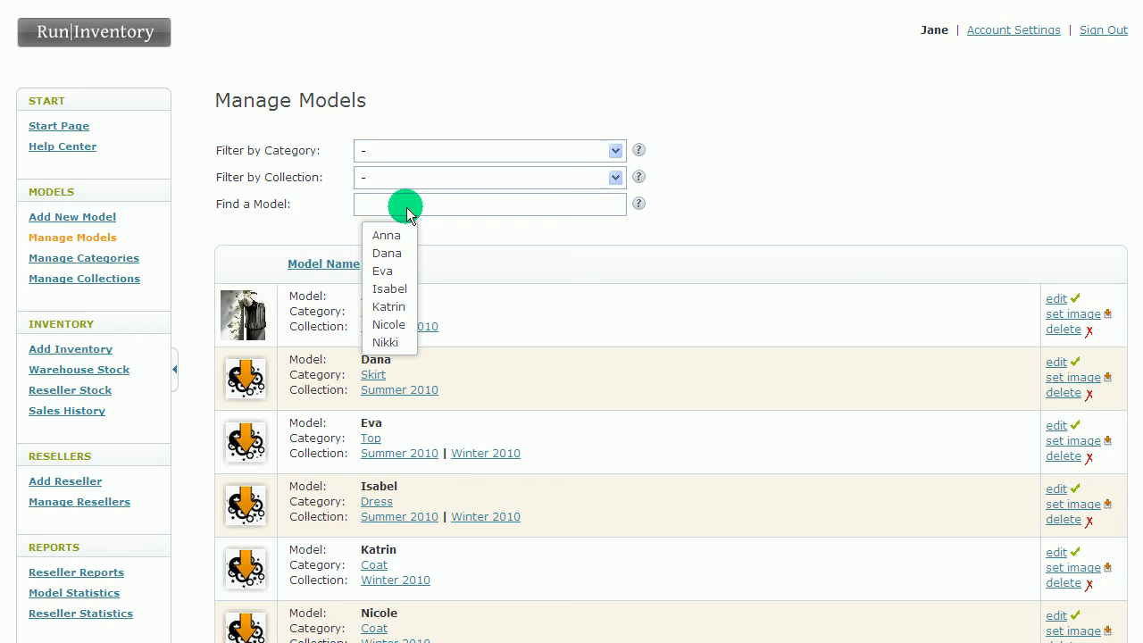
{"action": "type", "text": "d"}
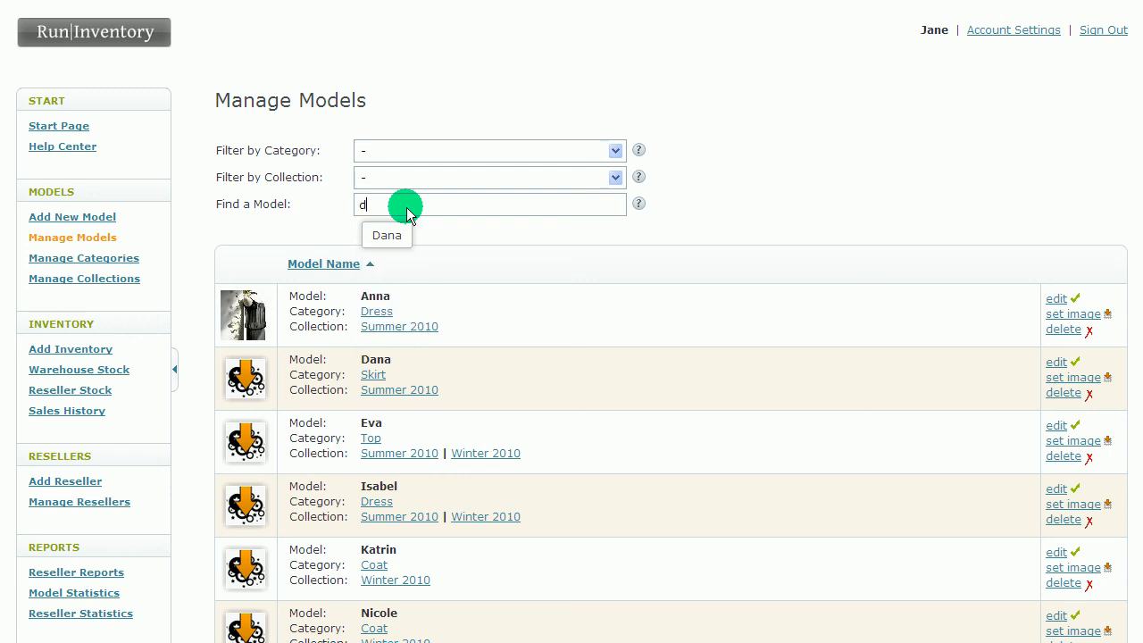
{"action": "key", "text": "Down"}
{"action": "key", "text": "Return"}
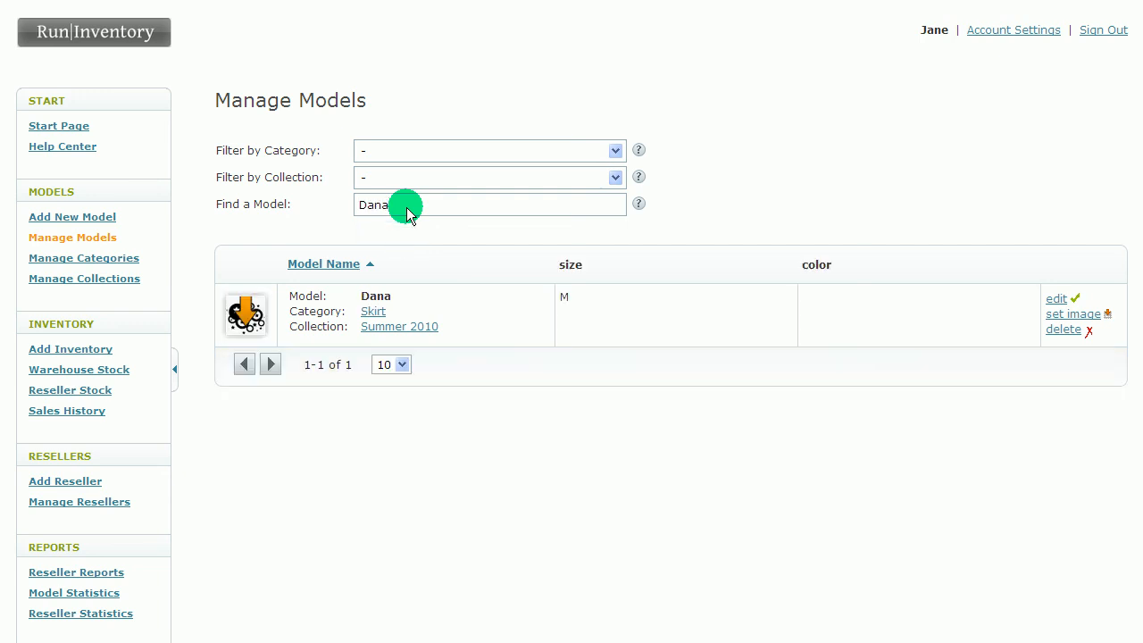
- Review Dana's edit form with its category choices and the image upload dialog, cancelling each without saving changes
{"action": "left_click", "coordinate": [1055, 298]}
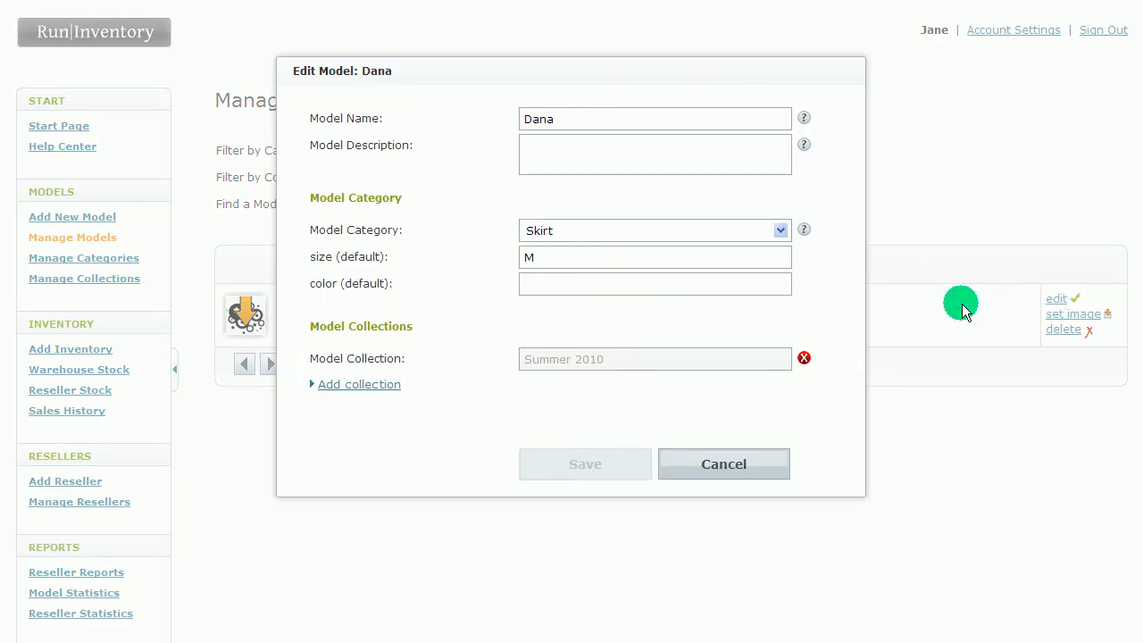
{"action": "left_click", "coordinate": [668, 232]}
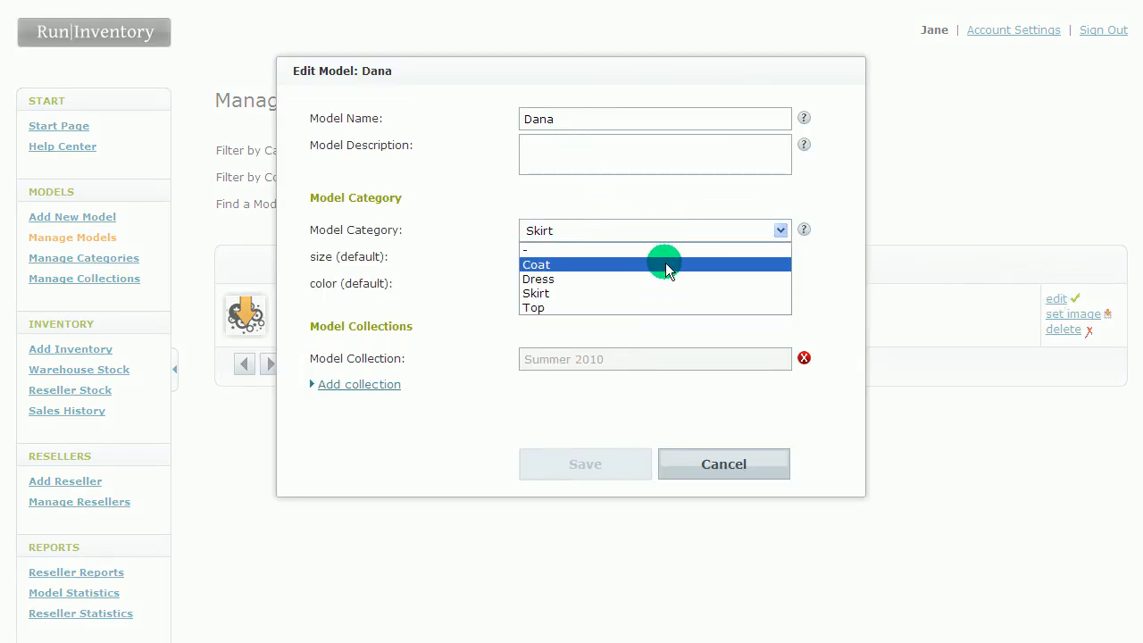
{"action": "left_click", "coordinate": [824, 263]}
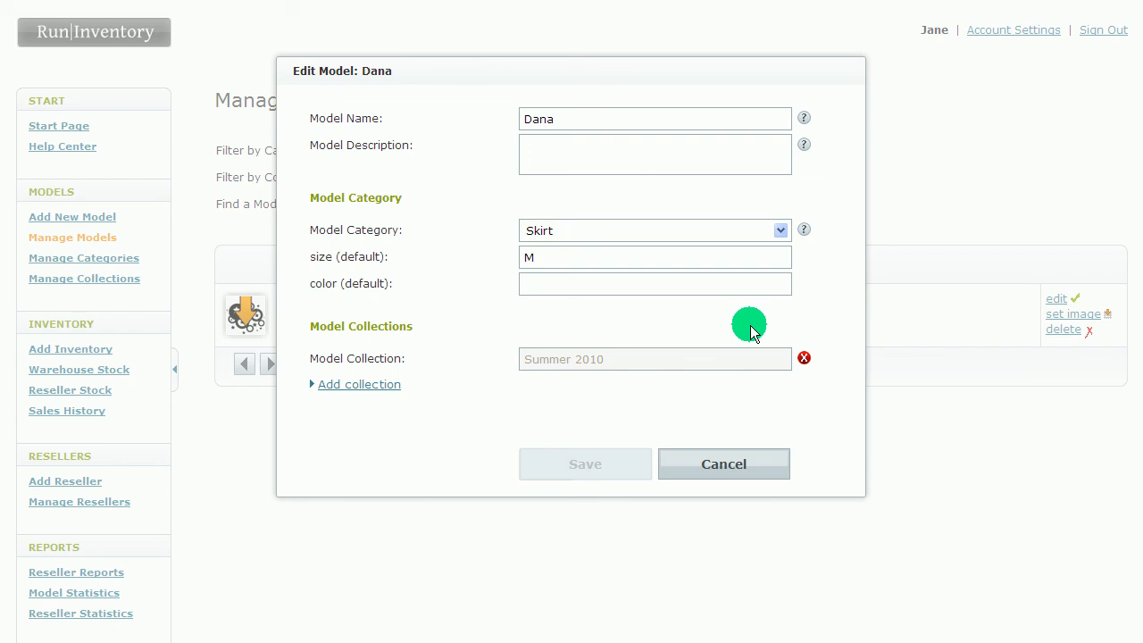
{"action": "left_click", "coordinate": [803, 357]}
{"action": "left_click", "coordinate": [751, 431]}
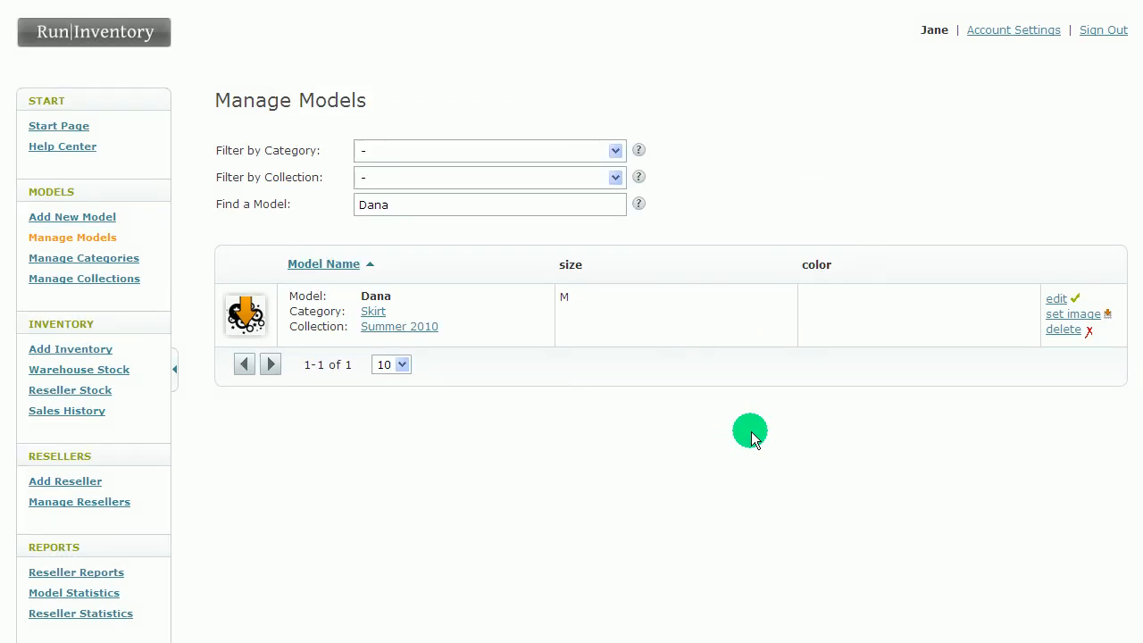
{"action": "left_click", "coordinate": [1055, 314]}
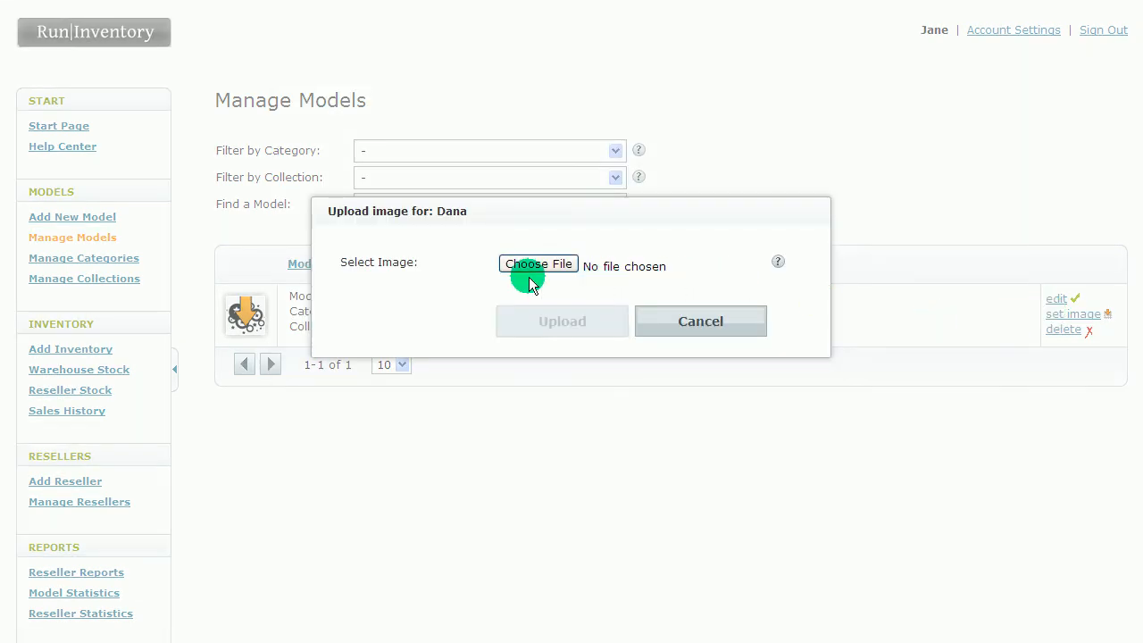
{"action": "left_click", "coordinate": [698, 328]}
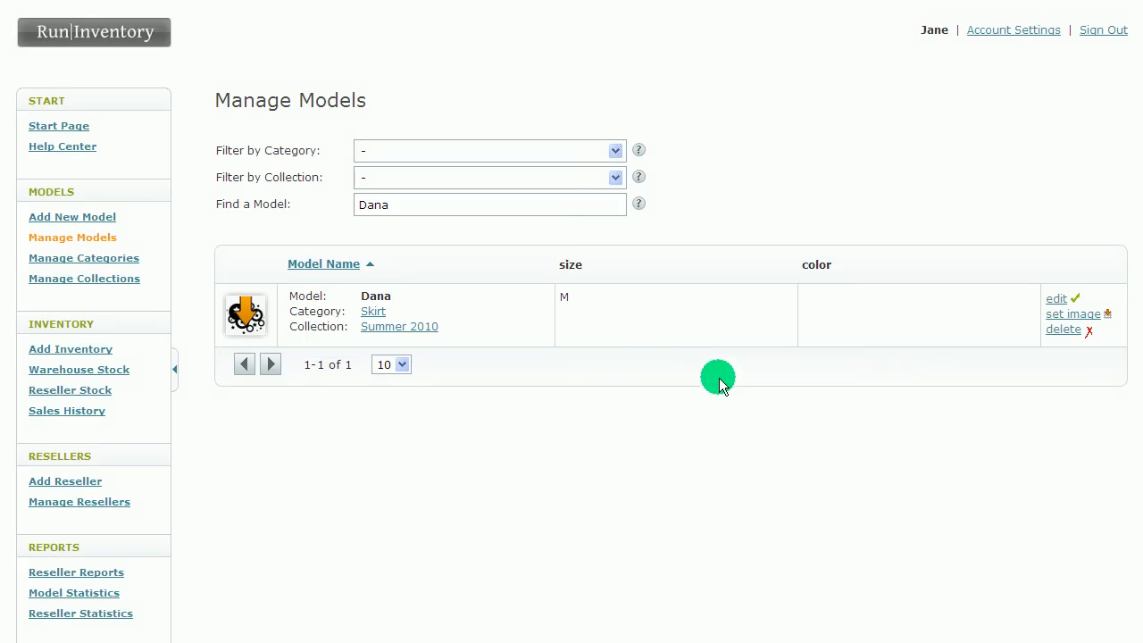